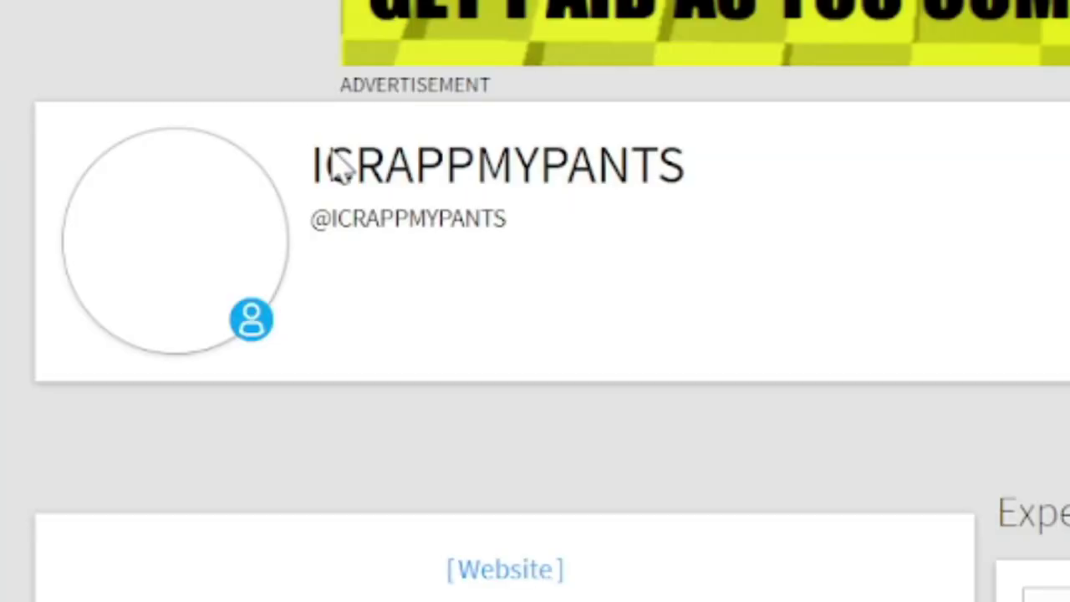
Step: Select the display name ICRAPPMYPANTS, then the profile's About text
drag(312, 165, 414, 168)
drag(755, 178, 930, 198)
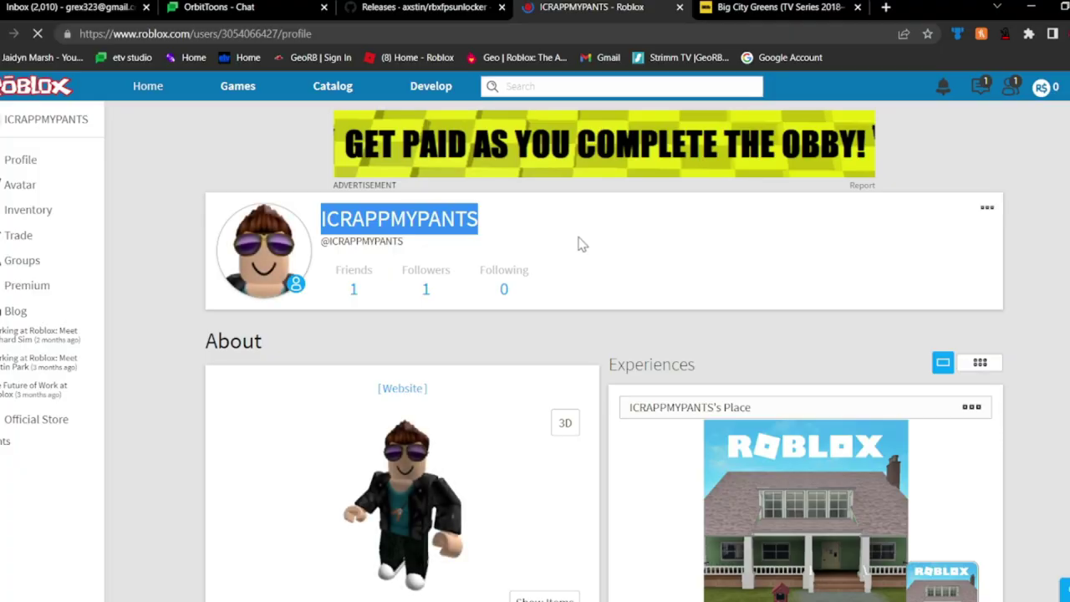
click(578, 246)
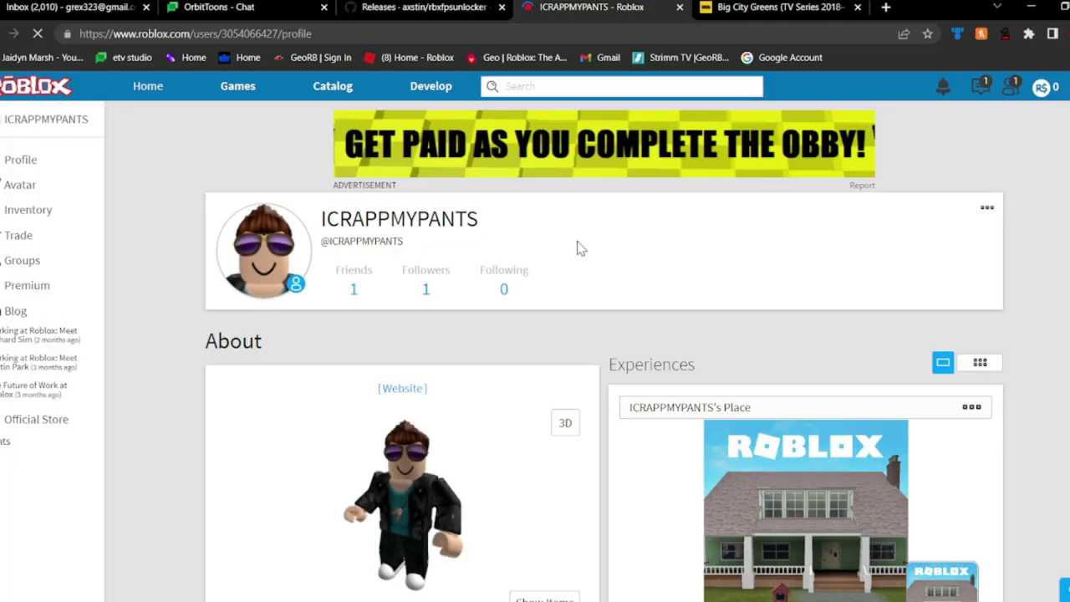
scroll(562, 246, down, 2)
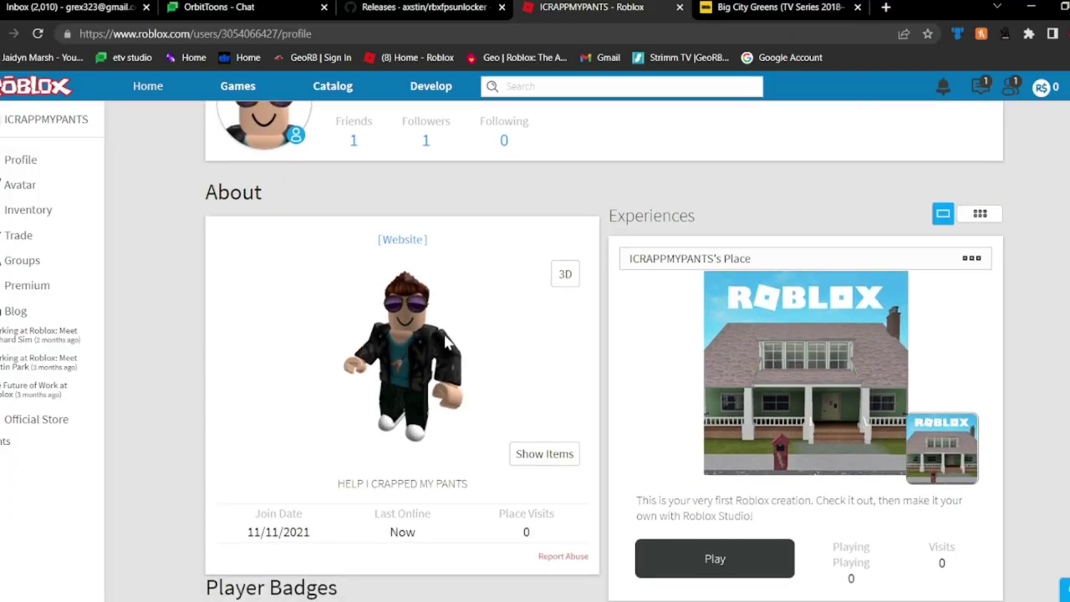
drag(290, 480, 483, 458)
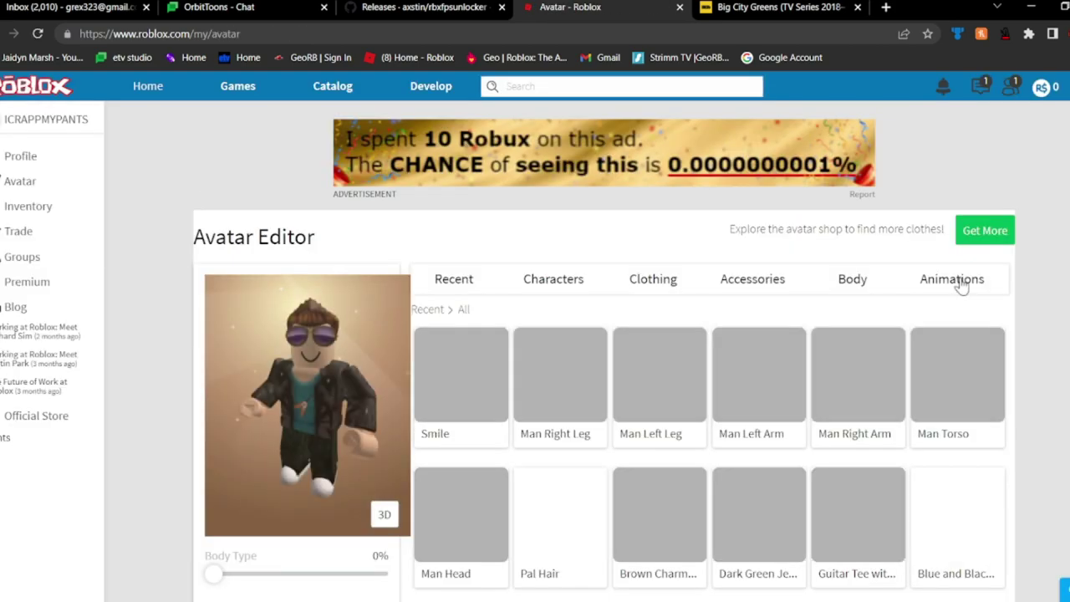
Step: Show the avatar's emote list, then inspect it and open the DevTools Console beside it
mouse_move(952, 280)
click(469, 330)
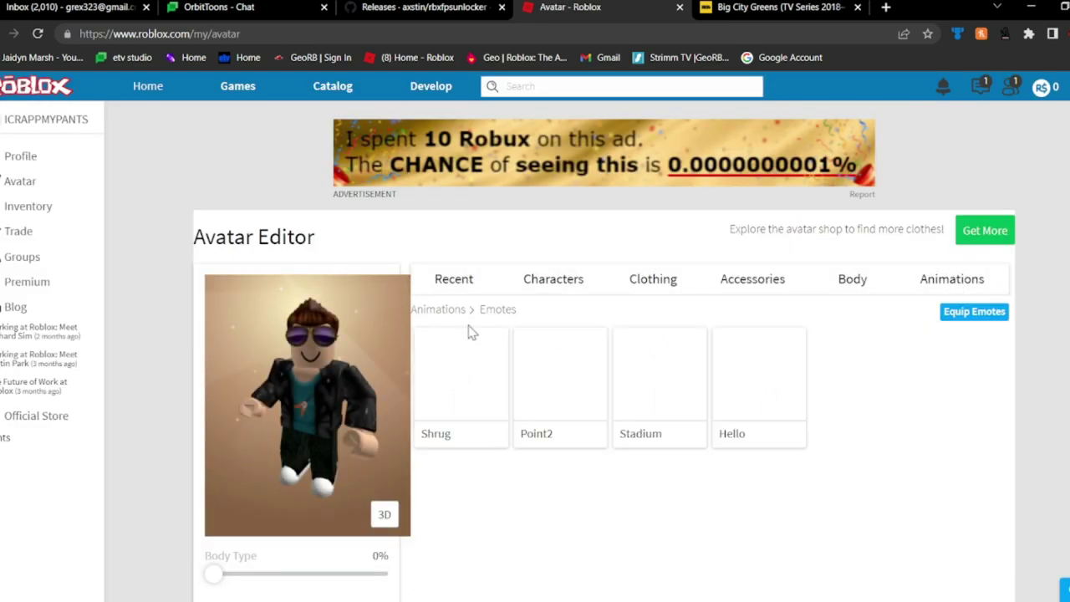
scroll(473, 330, down, 2)
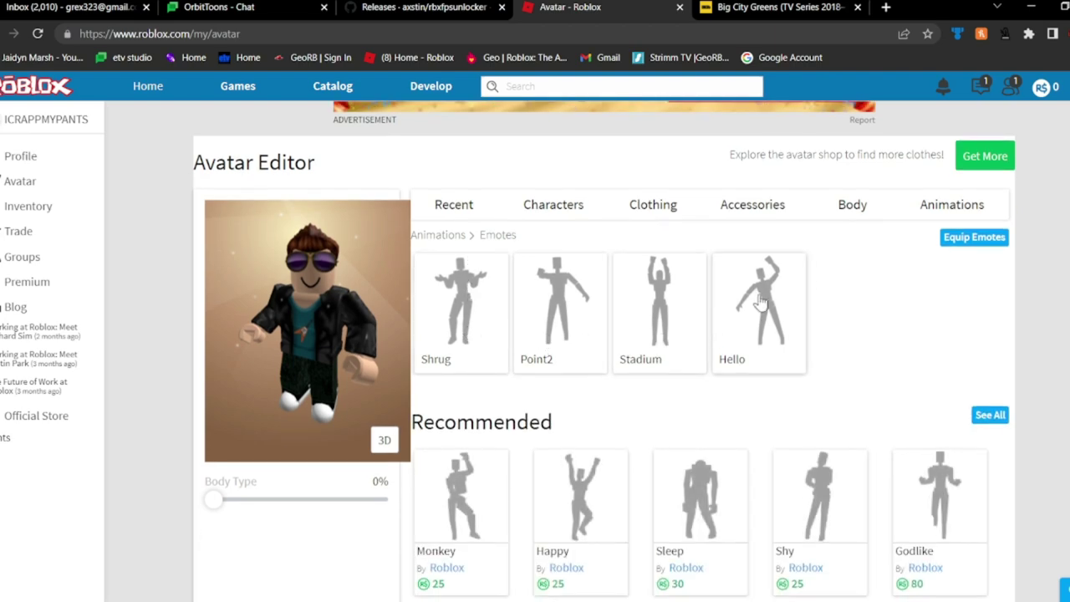
right_click(828, 309)
click(870, 577)
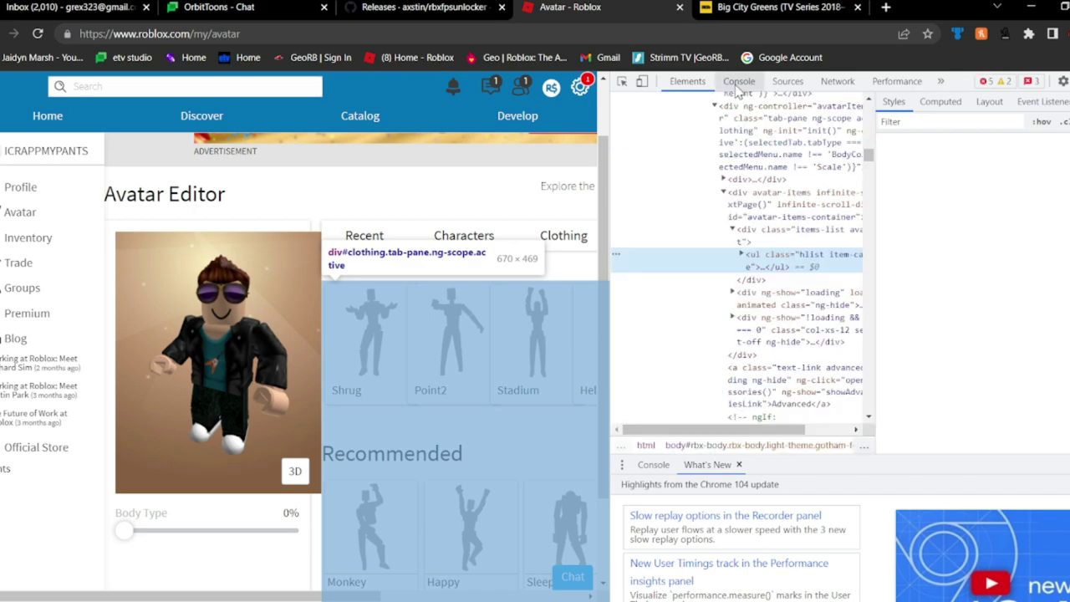
click(738, 83)
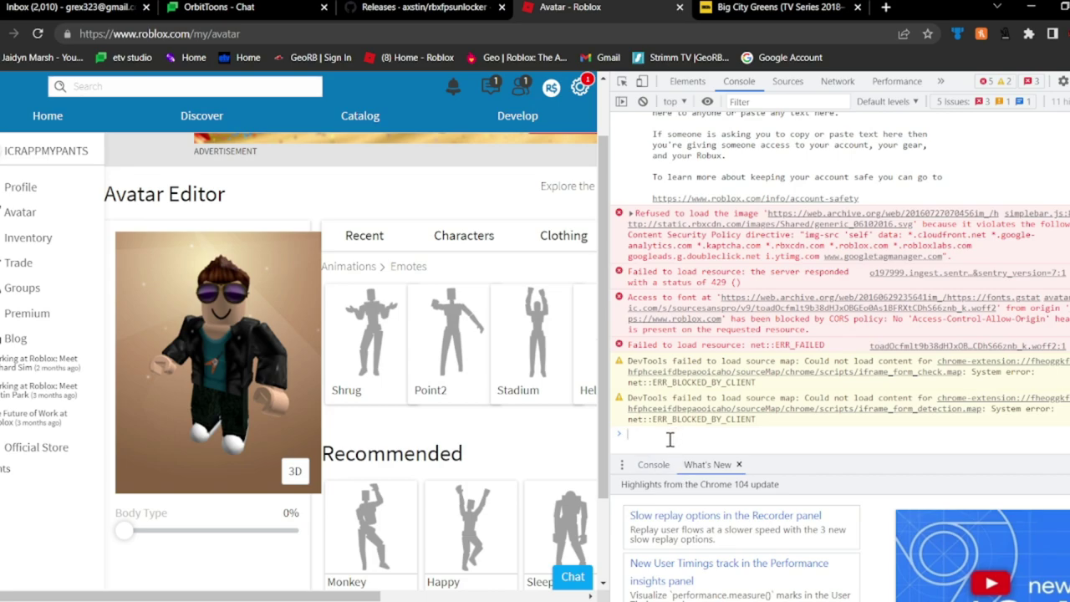
Step: Close the YouTube tutorial tab and select lines 28–38 of the ok.js gist script
click(408, 7)
scroll(445, 344, down, 2)
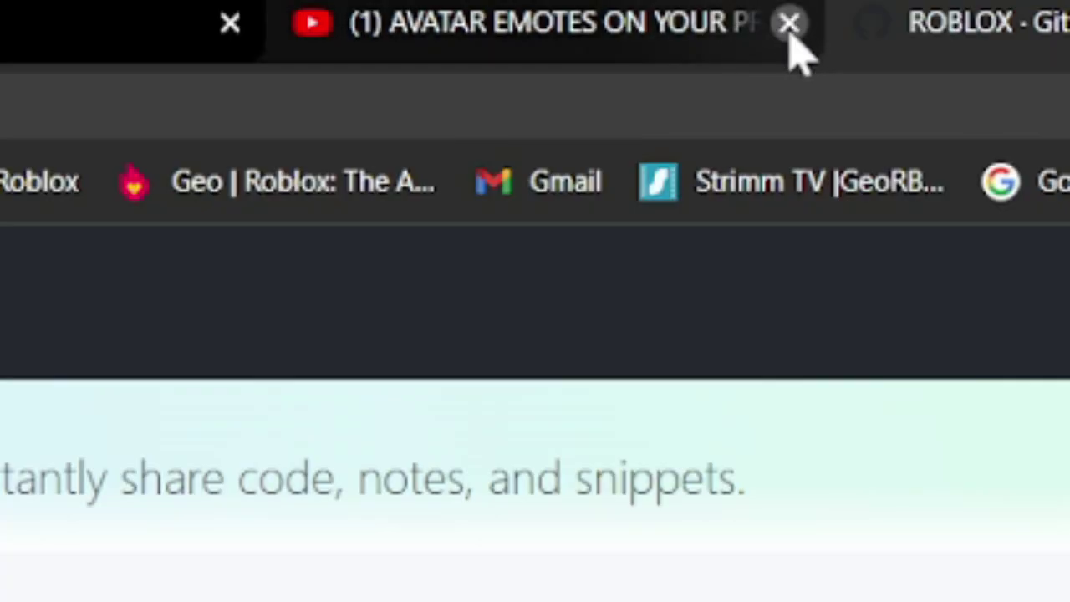
click(680, 7)
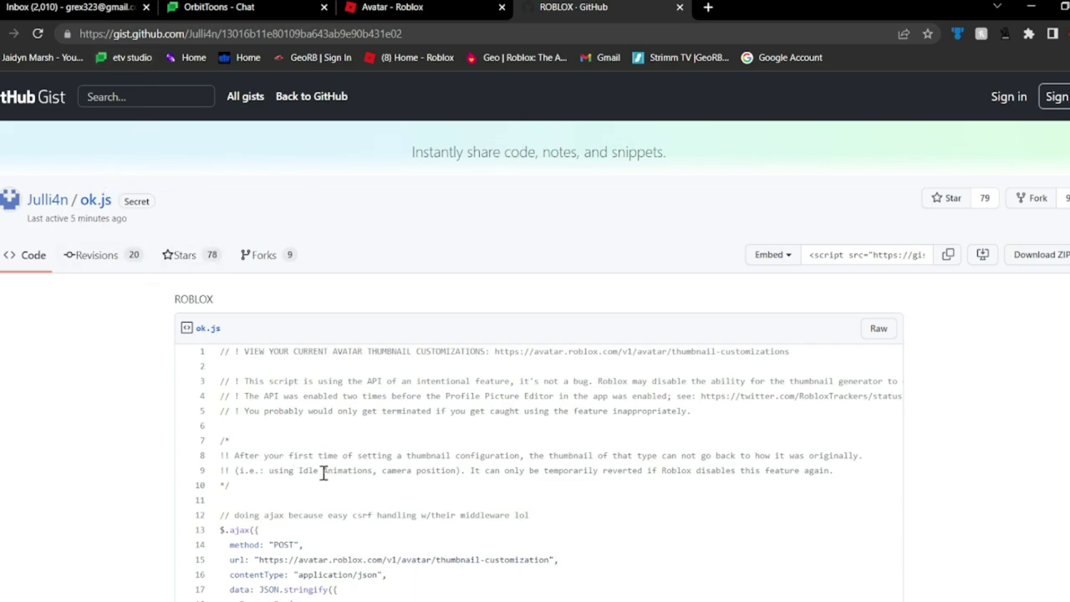
scroll(326, 477, down, 2)
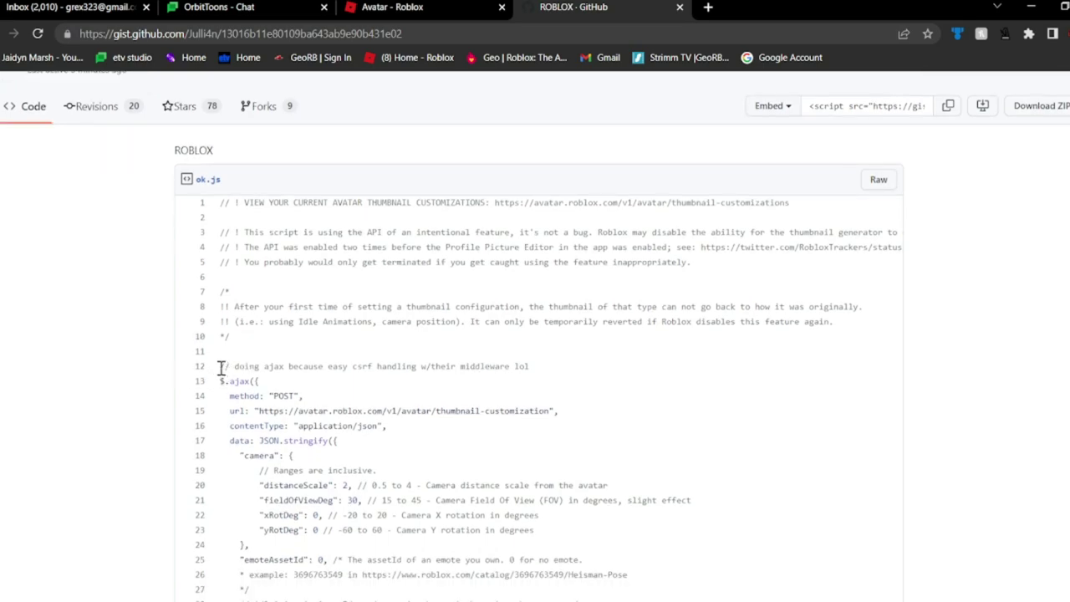
drag(221, 367, 351, 318)
click(405, 251)
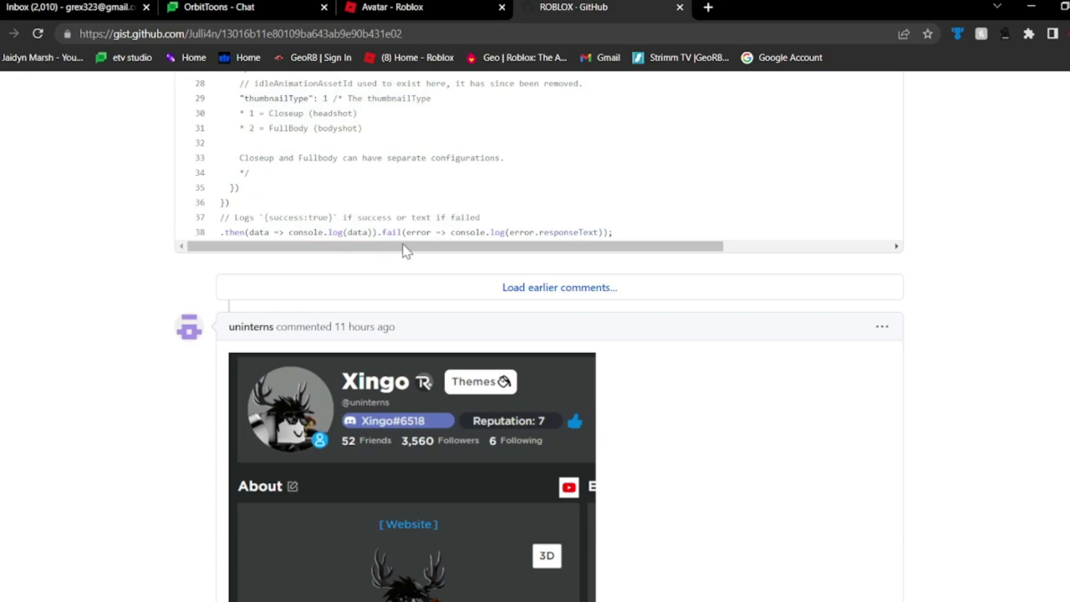
drag(405, 251, 638, 240)
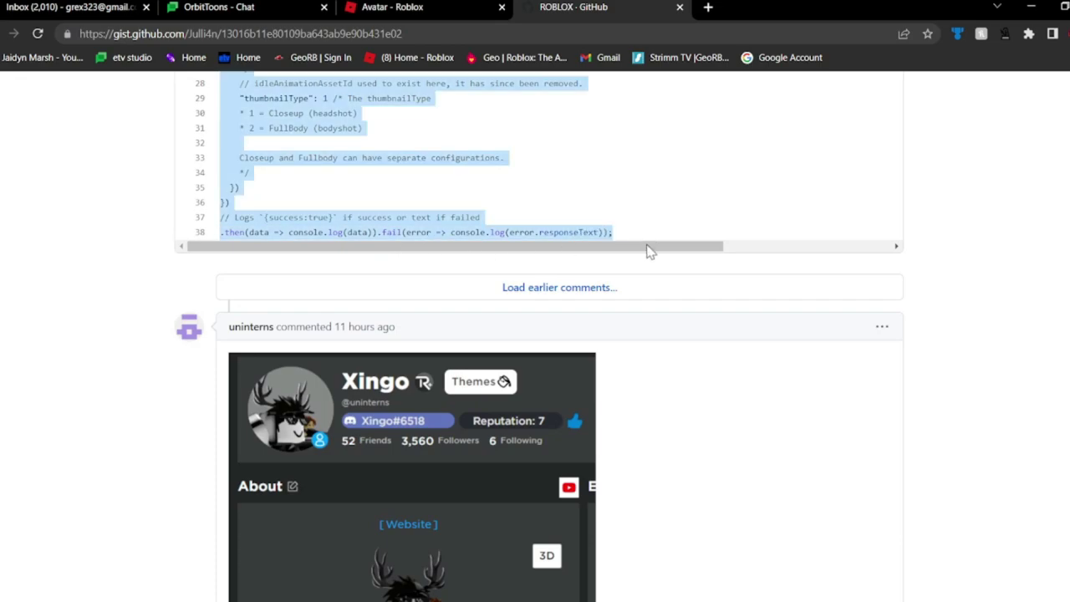
Step: Scroll through the gist comments showing users' example profile thumbnails
scroll(538, 311, down, 2)
scroll(397, 332, down, 4)
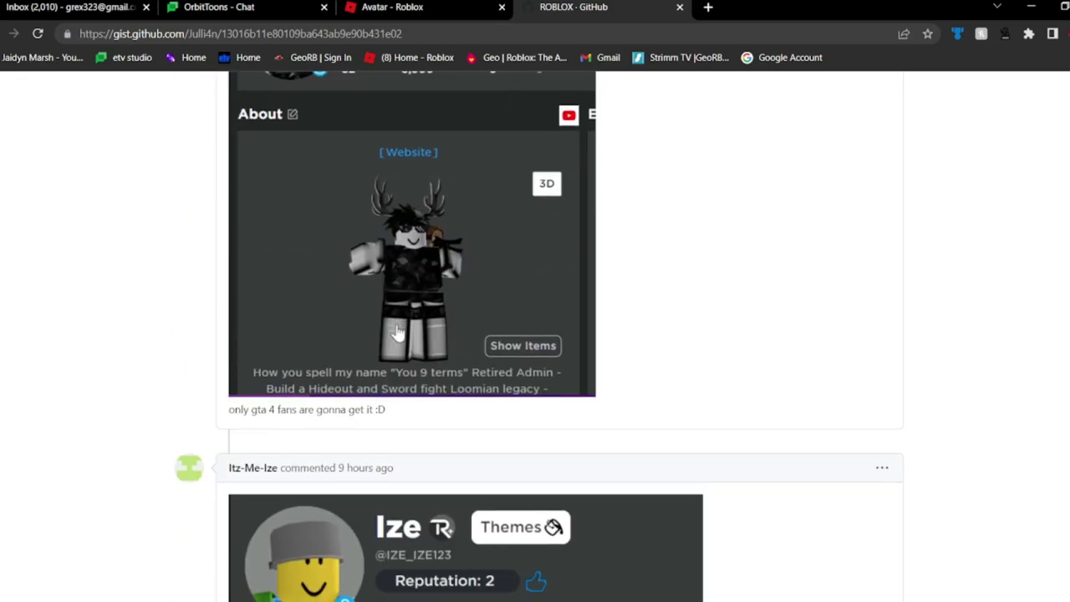
scroll(397, 332, down, 2)
scroll(396, 330, down, 2)
scroll(396, 334, down, 2)
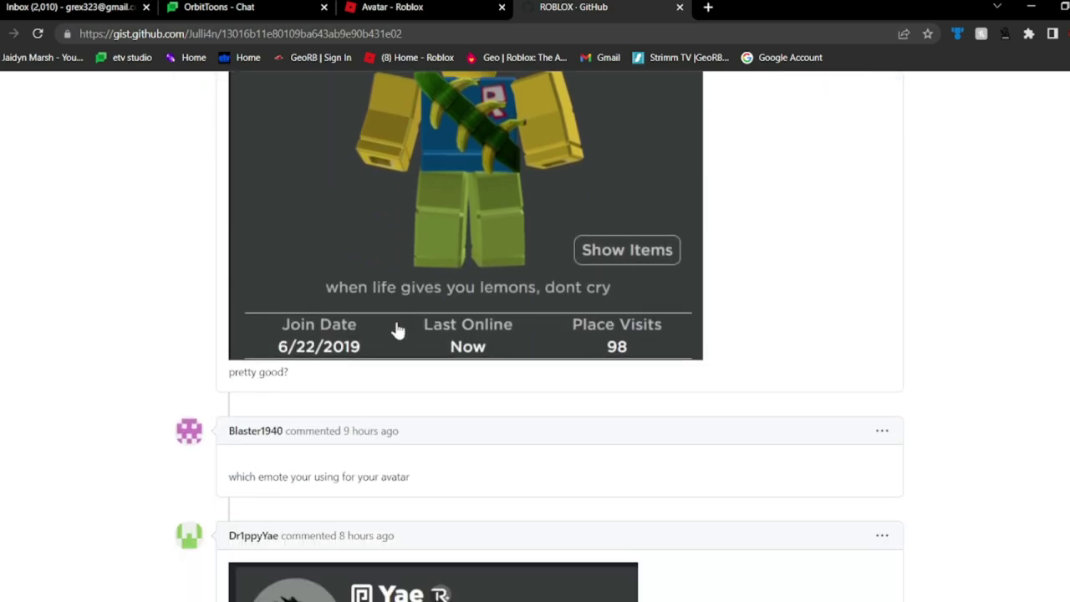
scroll(398, 320, down, 2)
scroll(399, 326, down, 2)
scroll(399, 327, down, 3)
scroll(418, 334, down, 1)
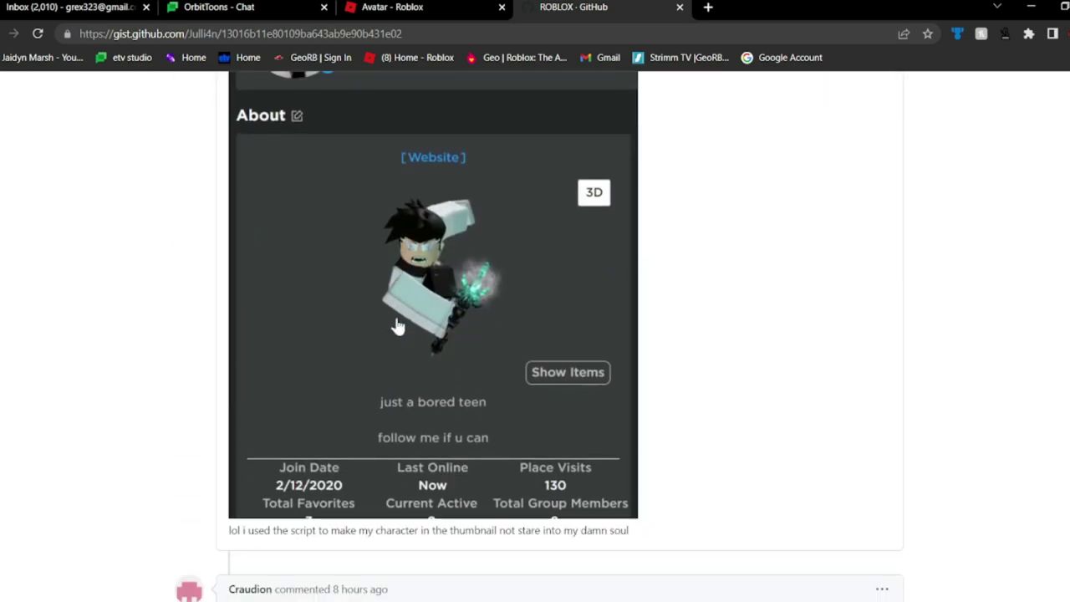
scroll(462, 353, up, 2)
scroll(502, 402, down, 2)
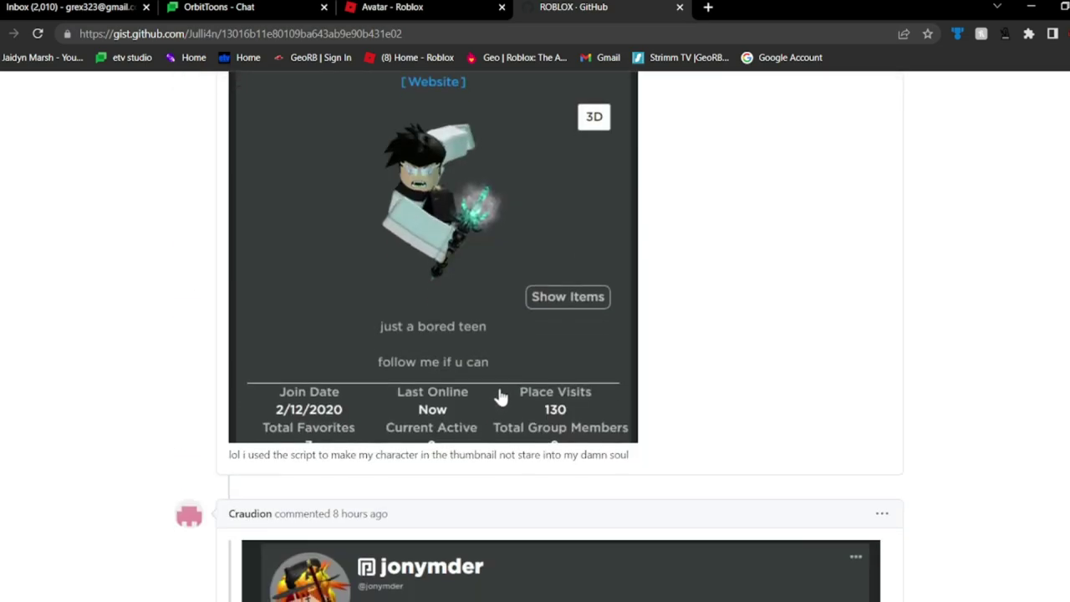
scroll(501, 397, down, 3)
scroll(500, 396, down, 3)
scroll(496, 395, down, 2)
scroll(497, 393, down, 2)
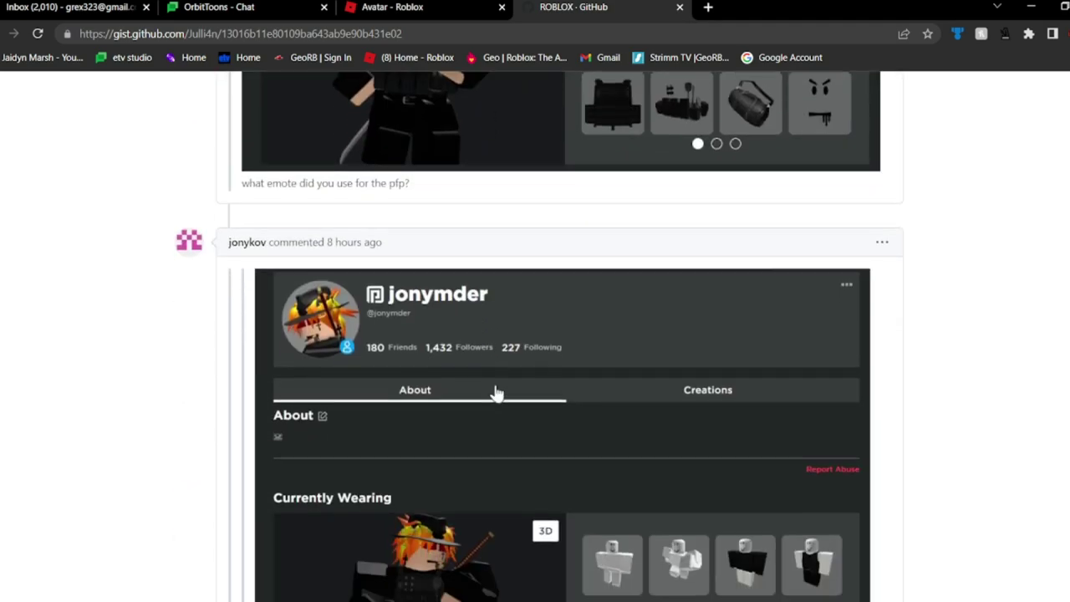
scroll(497, 393, down, 3)
scroll(495, 393, up, 1)
scroll(492, 390, up, 4)
scroll(490, 389, up, 1)
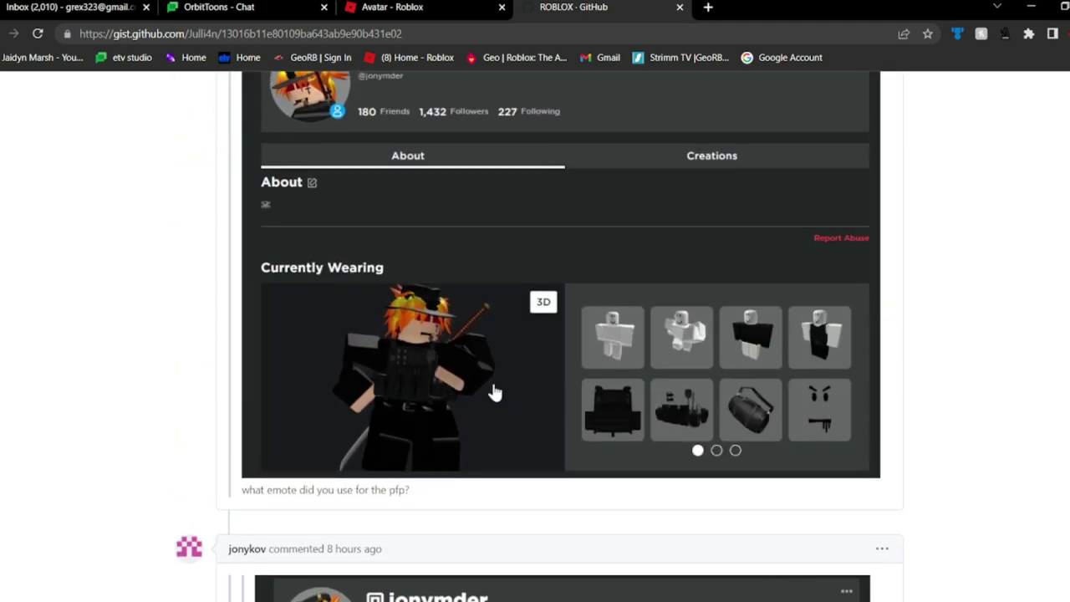
scroll(490, 390, down, 5)
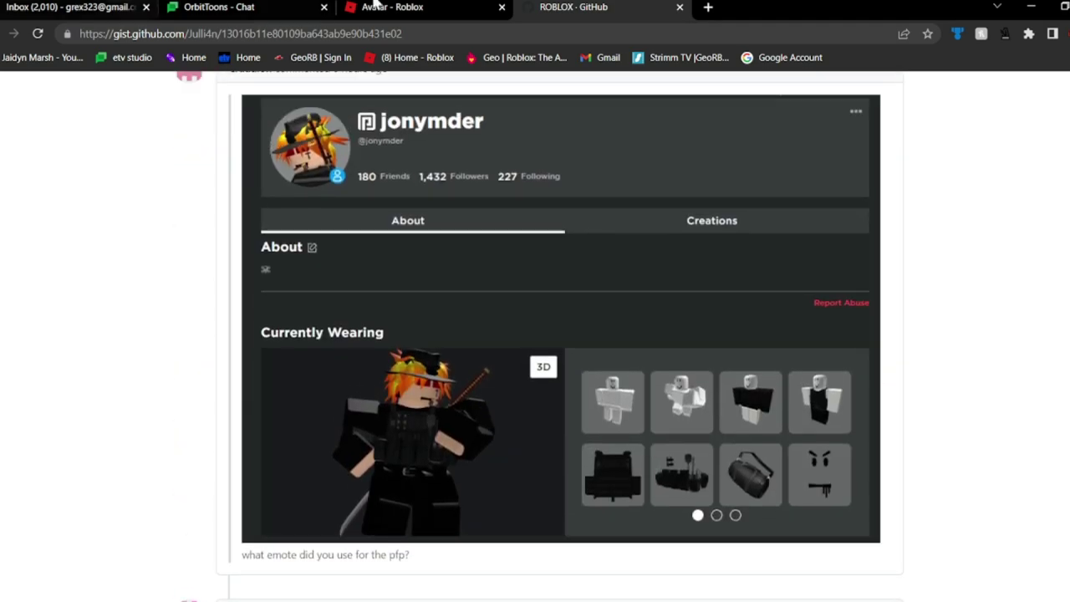
Step: Paste the $.ajax thumbnail snippet into the Avatar Editor's console and narrow the DevTools panel
click(358, 5)
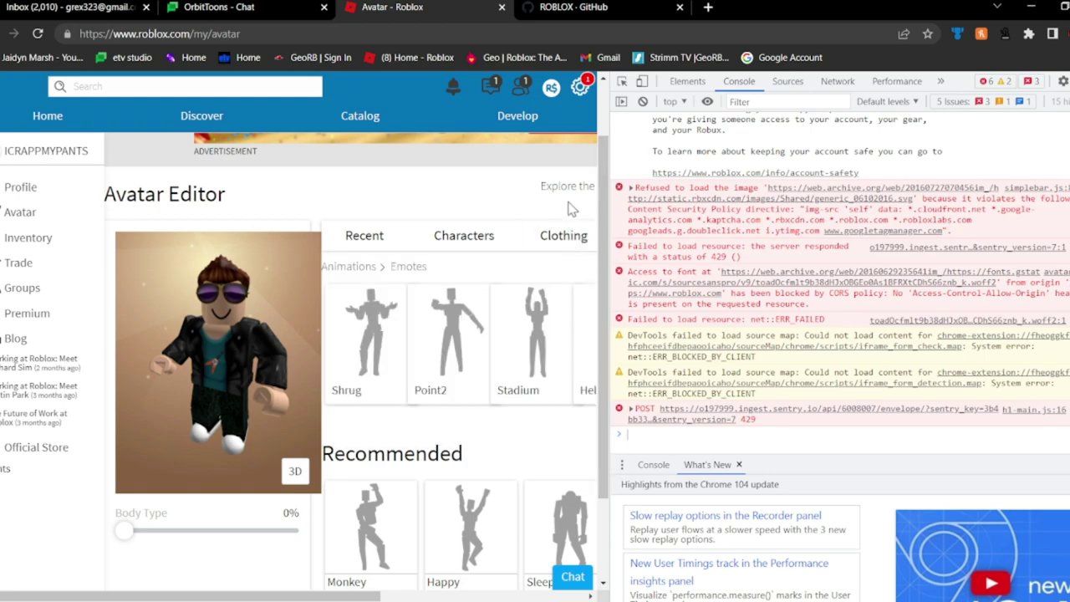
key(ctrl+v)
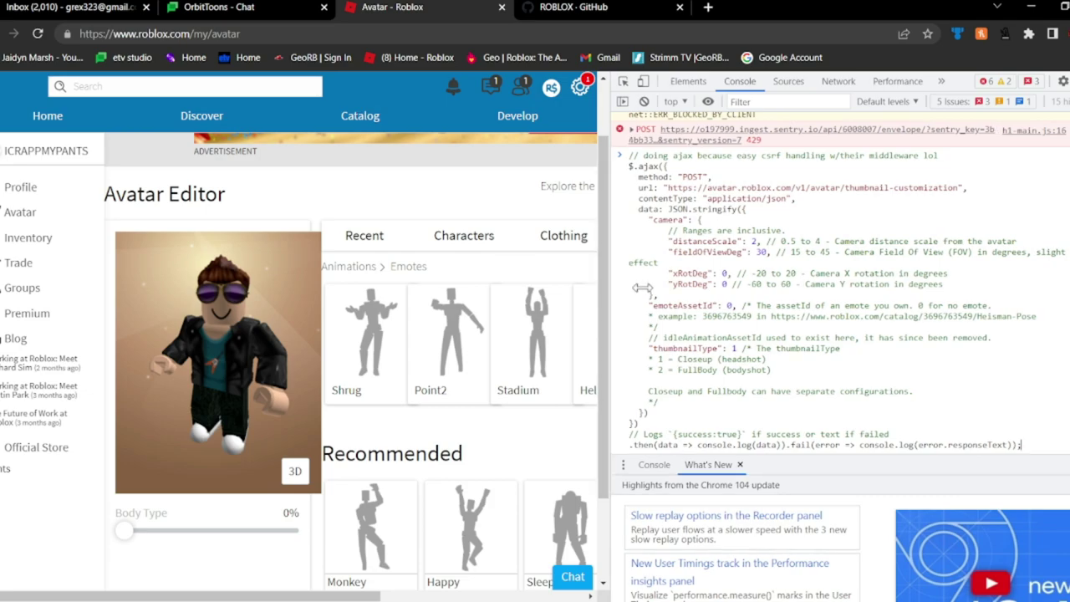
drag(607, 295, 787, 291)
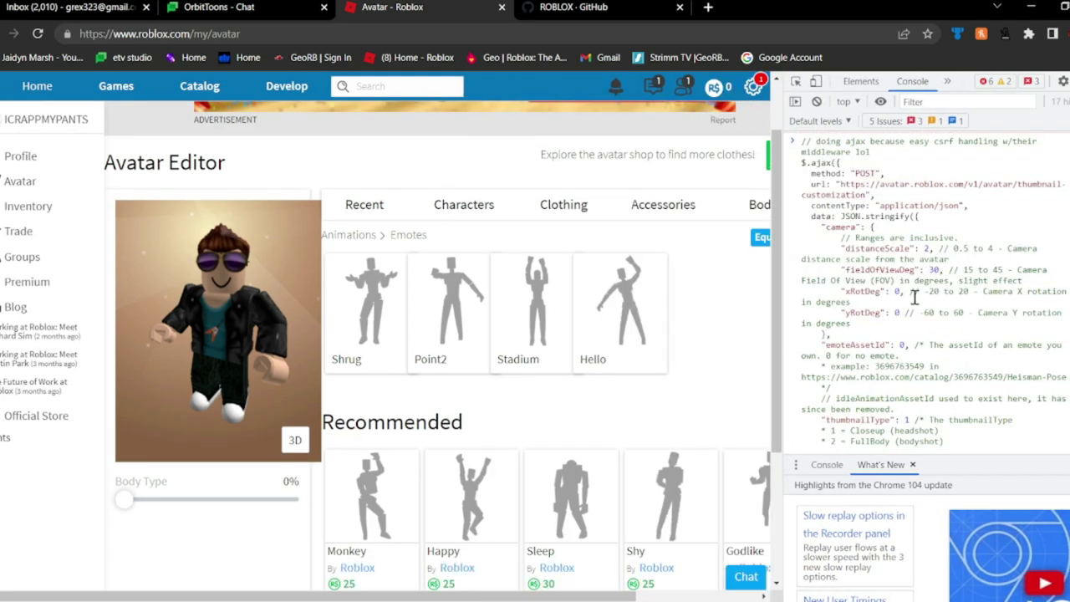
scroll(903, 259, down, 2)
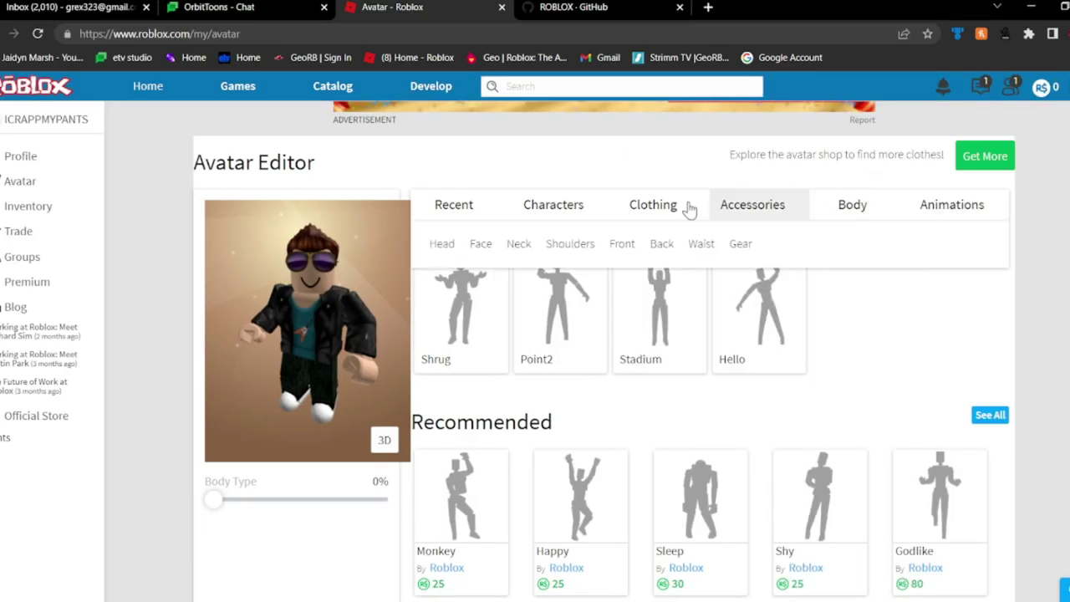
Step: Go to the Profile page to check the new raised-arm avatar headshot
click(22, 157)
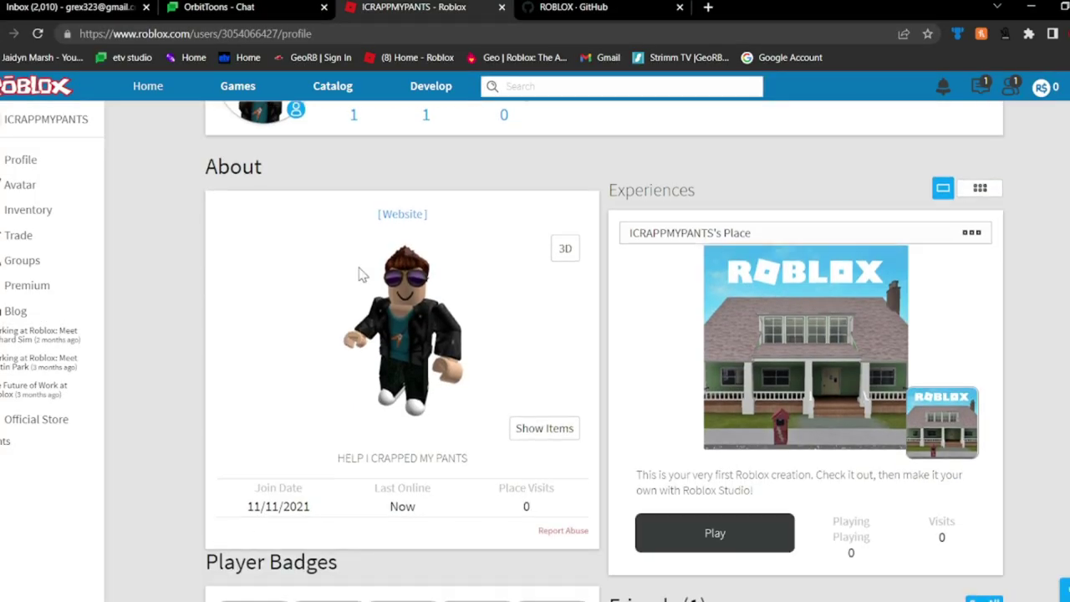
scroll(276, 251, up, 2)
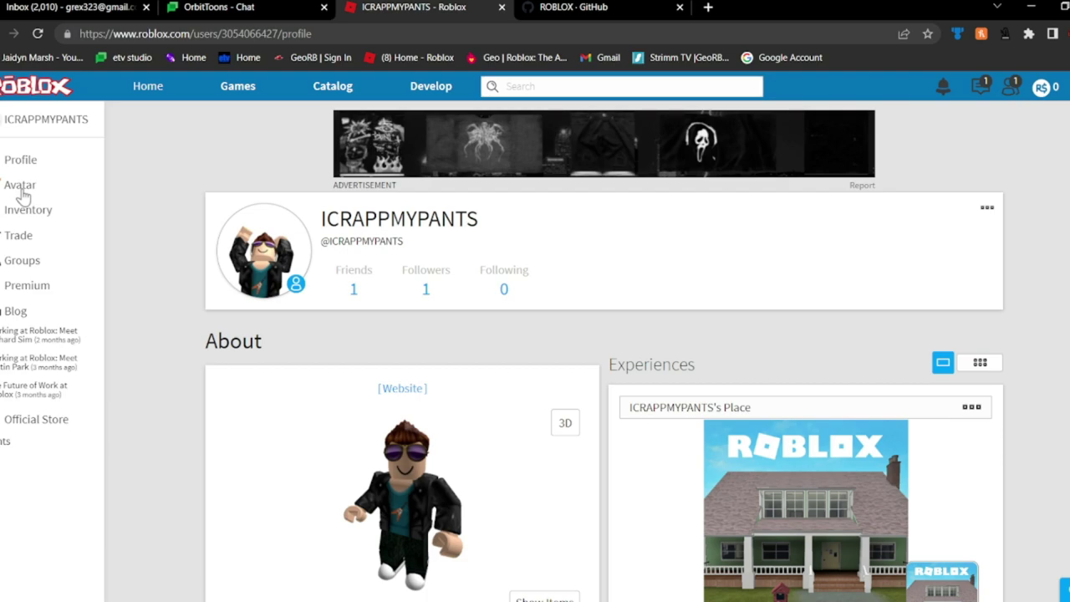
Step: Browse the Avatar Editor's recent items, then go to the Games discovery page
click(24, 191)
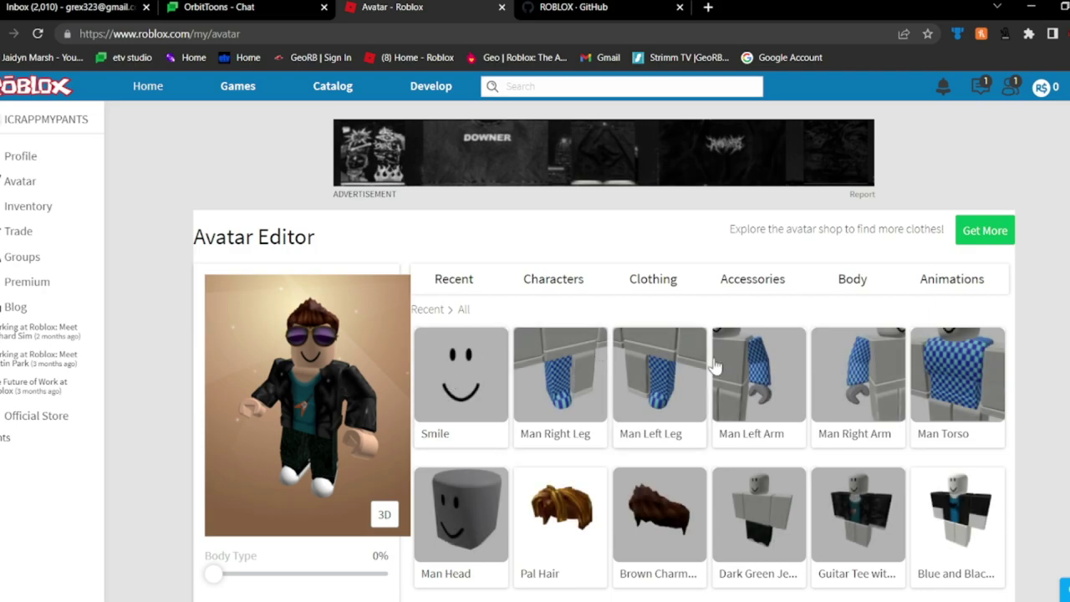
scroll(586, 411, down, 2)
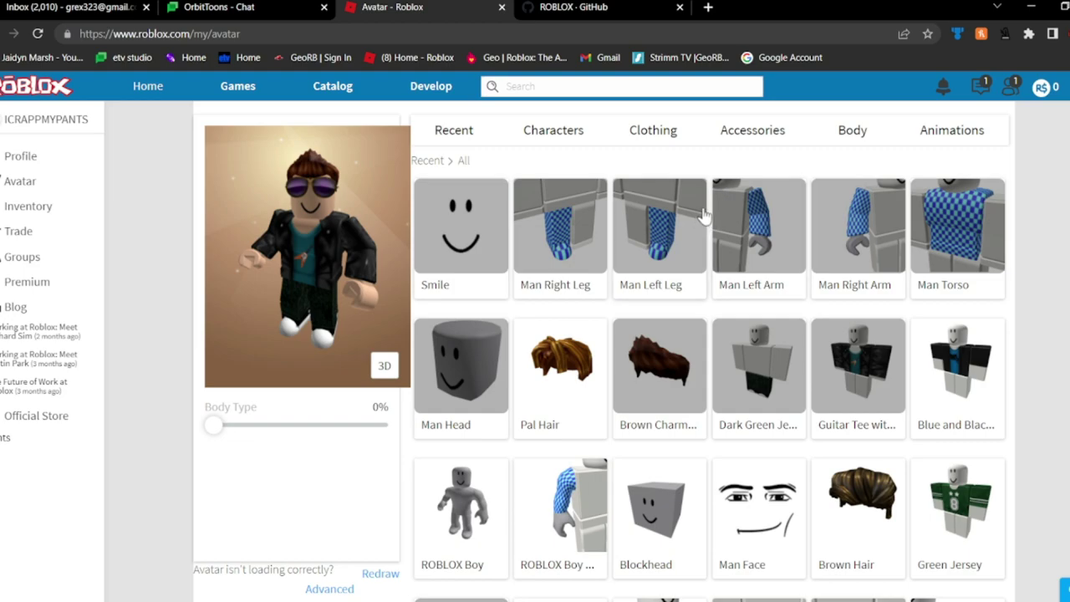
scroll(703, 220, down, 2)
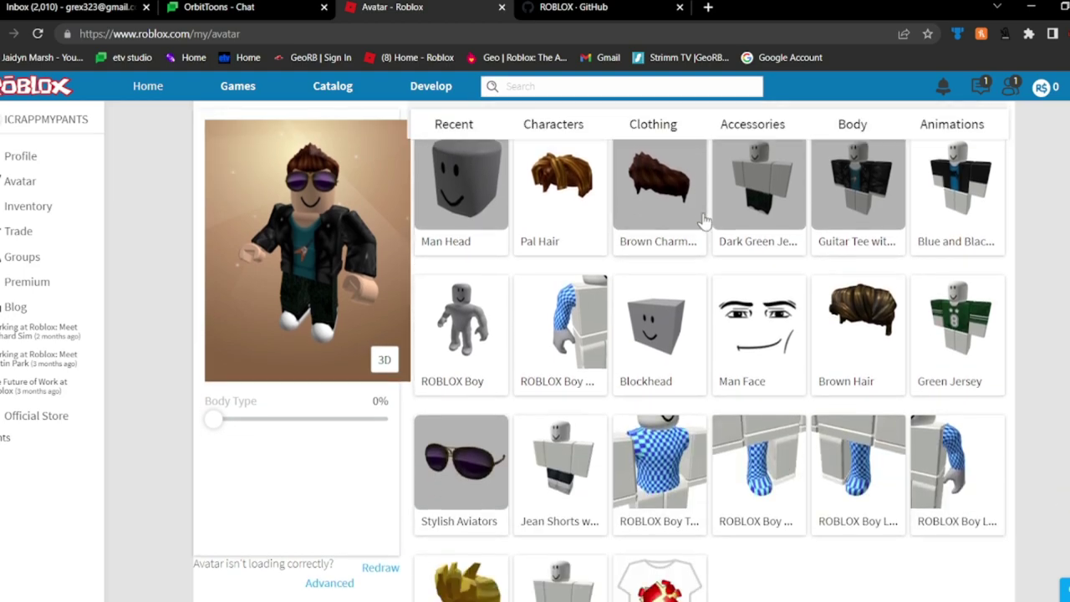
scroll(703, 219, down, 1)
scroll(836, 167, up, 2)
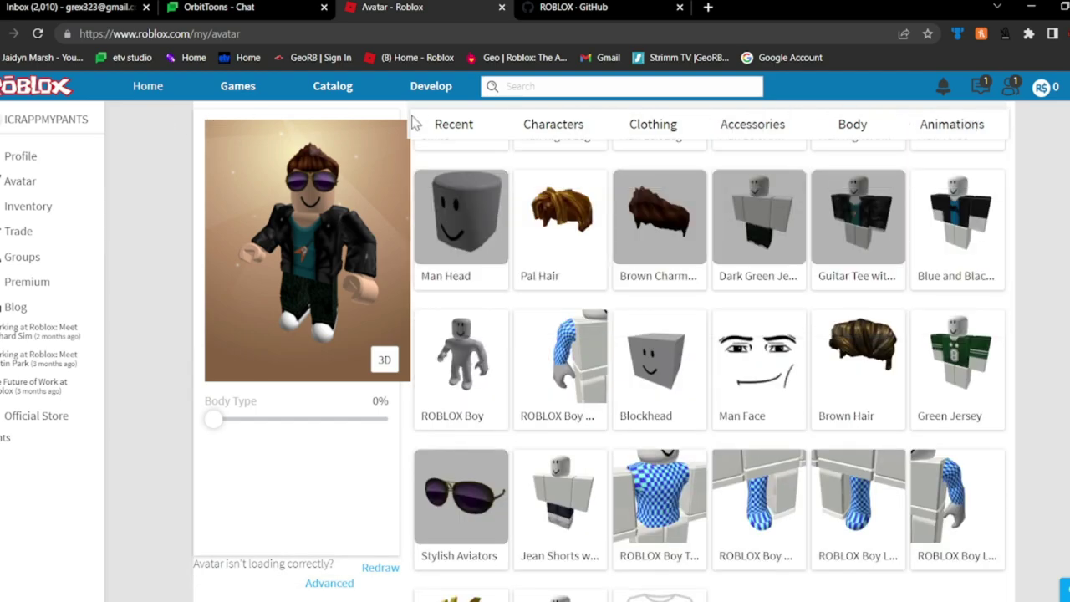
click(238, 92)
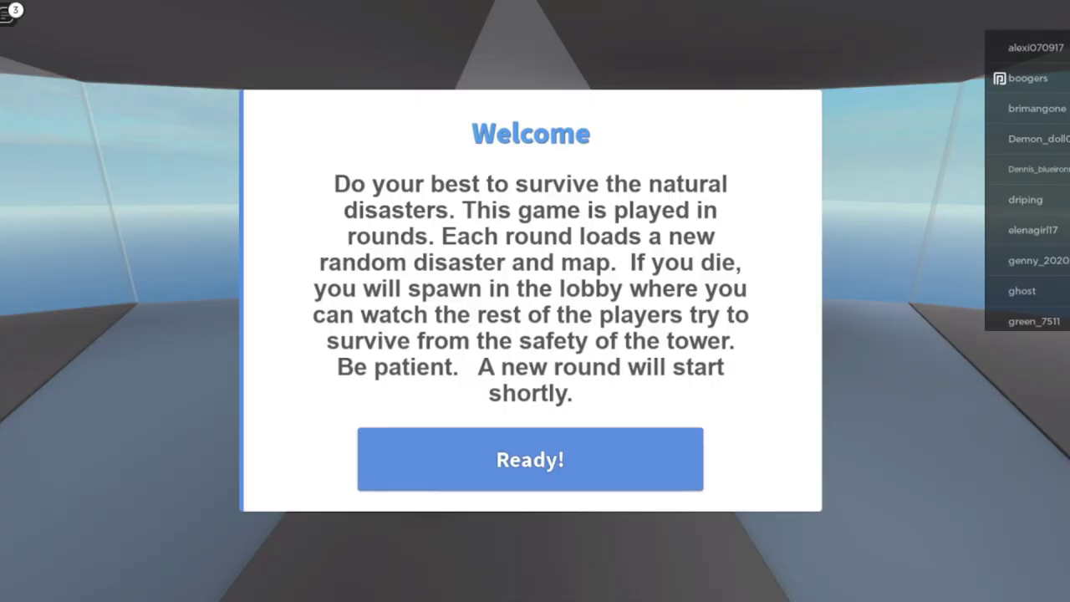
Step: Dismiss the welcome message and perform the Stadium emote from the emote wheel
click(530, 459)
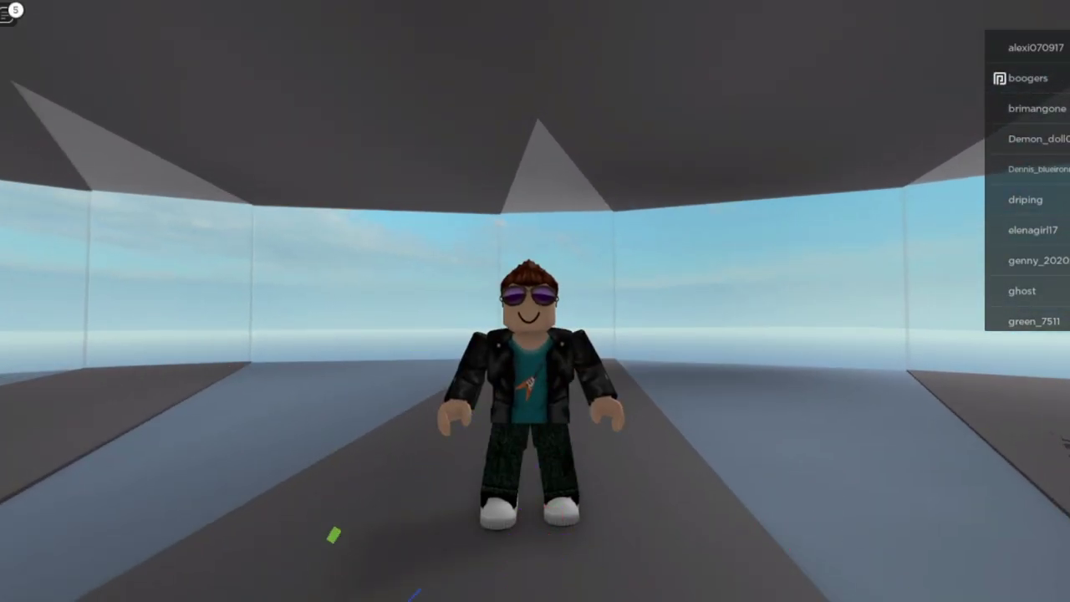
key(Tab)
key(grave)
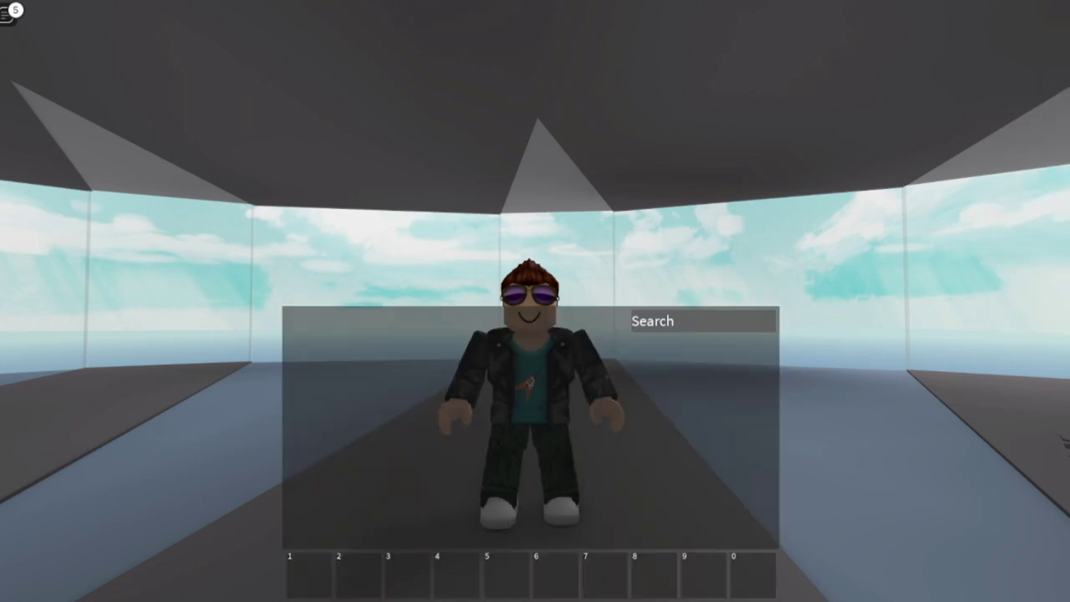
key(grave)
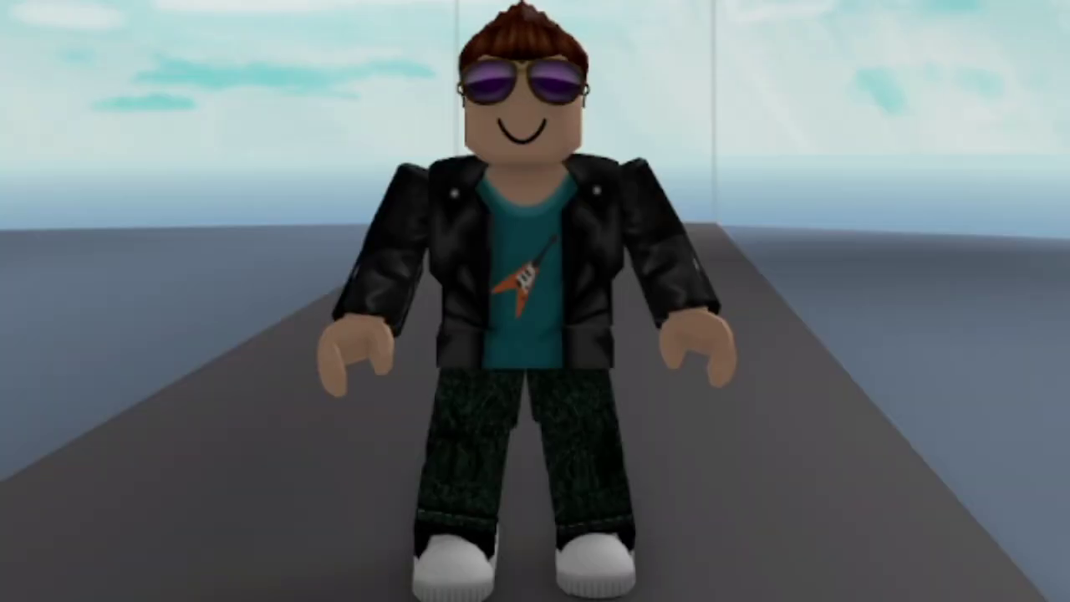
key(grave)
key(grave)
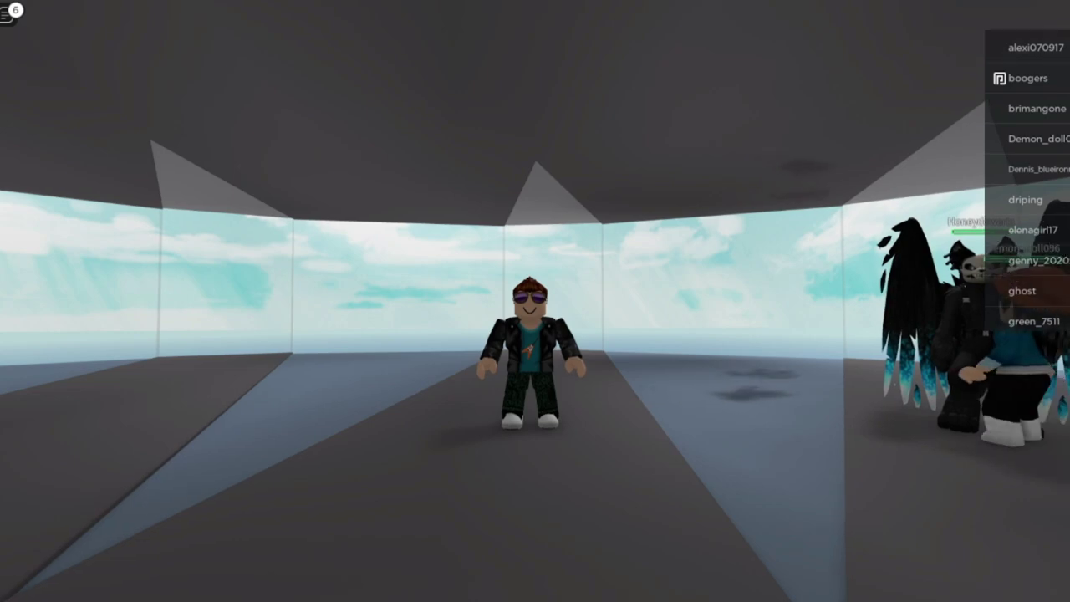
key(period)
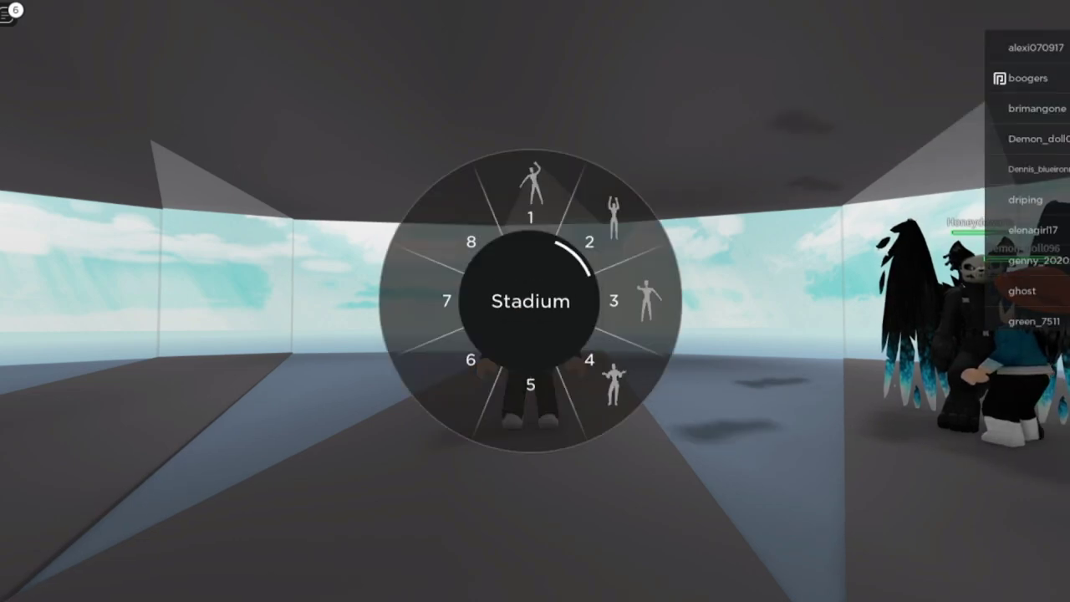
key(1)
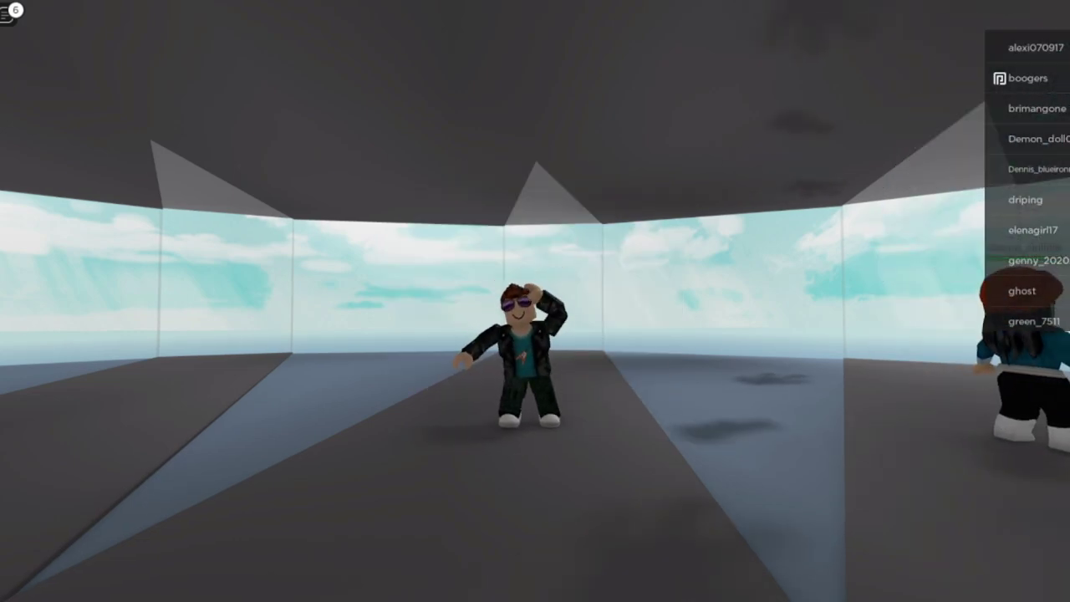
Step: Walk the avatar up the spiral staircase and across the rooftop
scroll(535, 335, up, 2)
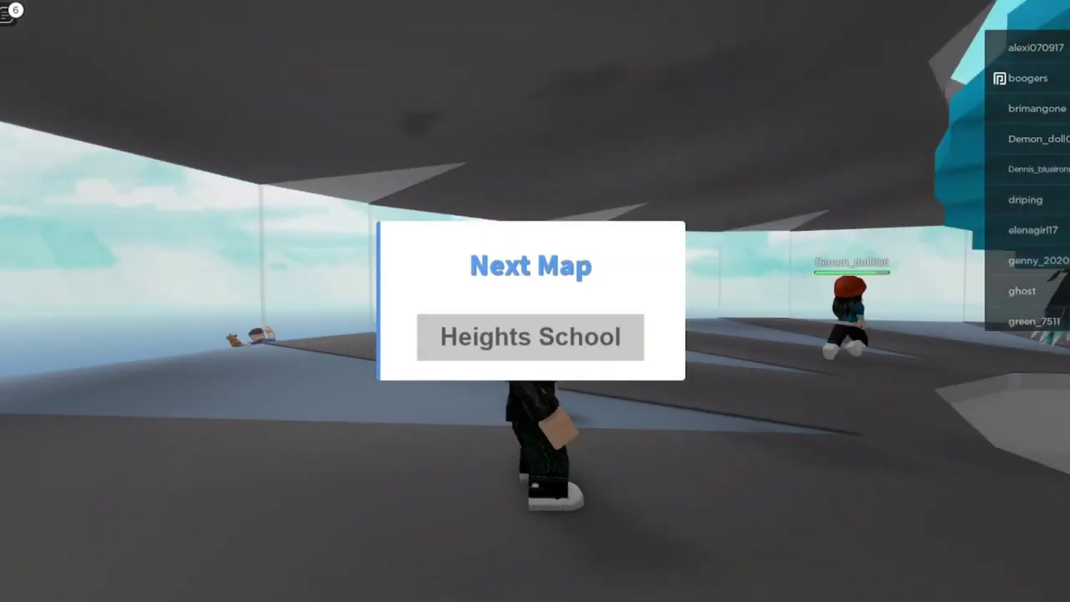
key(w)
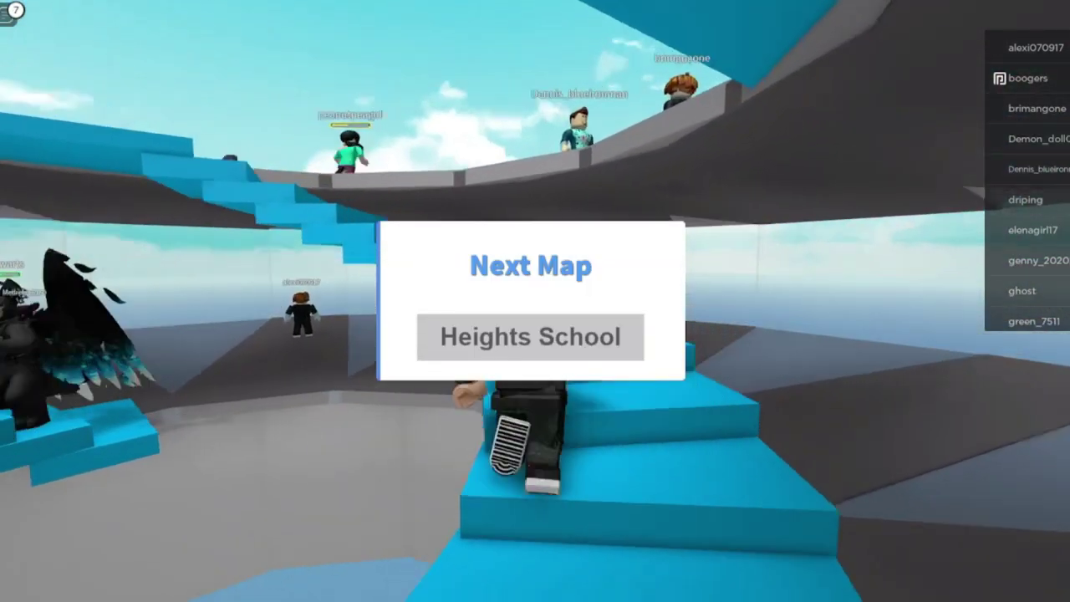
key(w)
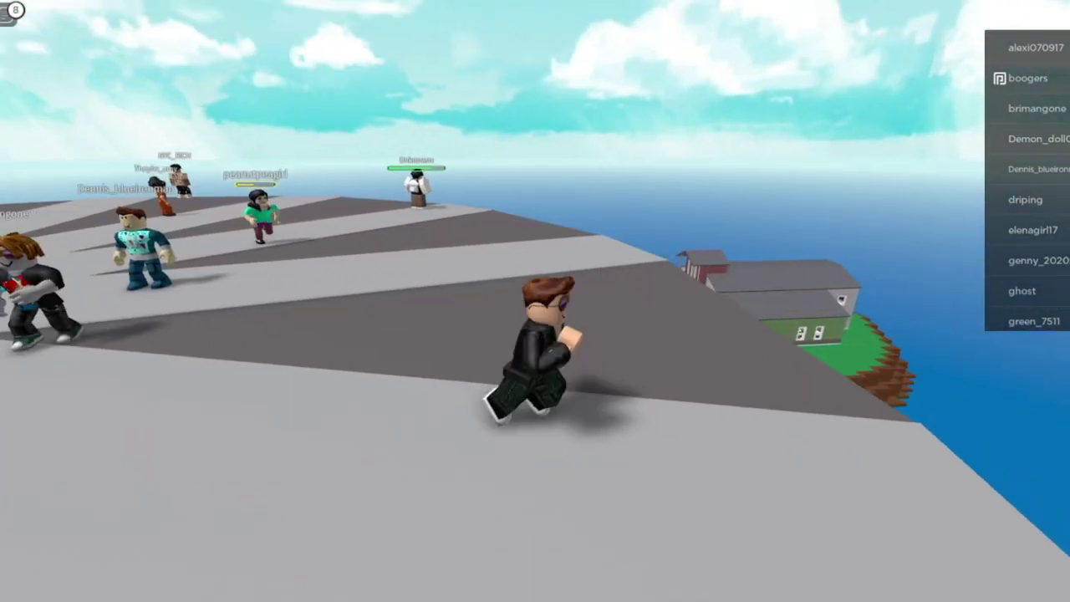